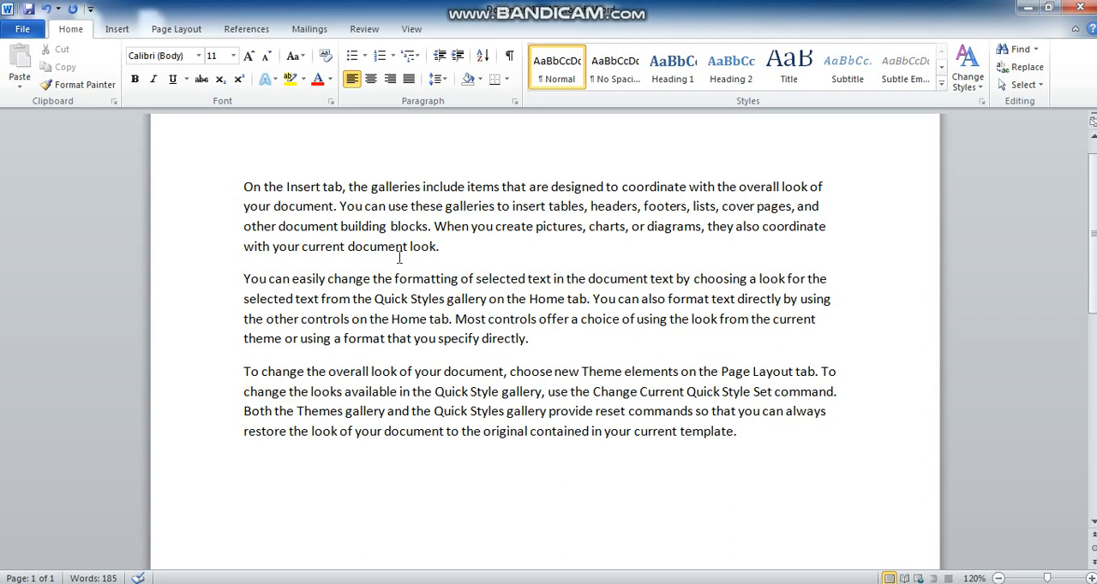
Add a new paragraph after the last one with the text "We are learning MS Word."
click(752, 432)
key(Return)
text(We are)
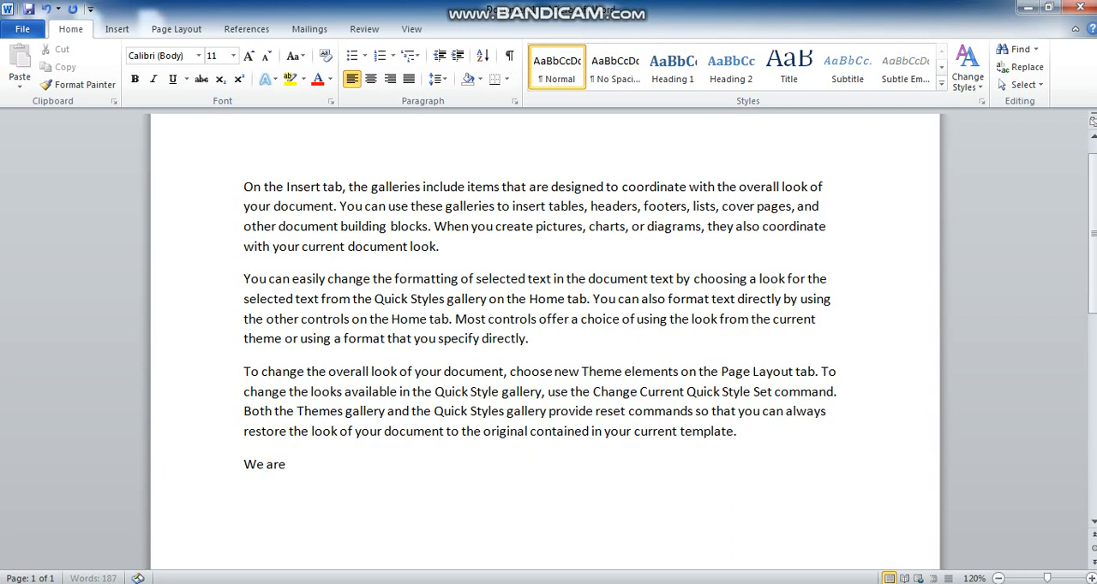
text( learning MS W)
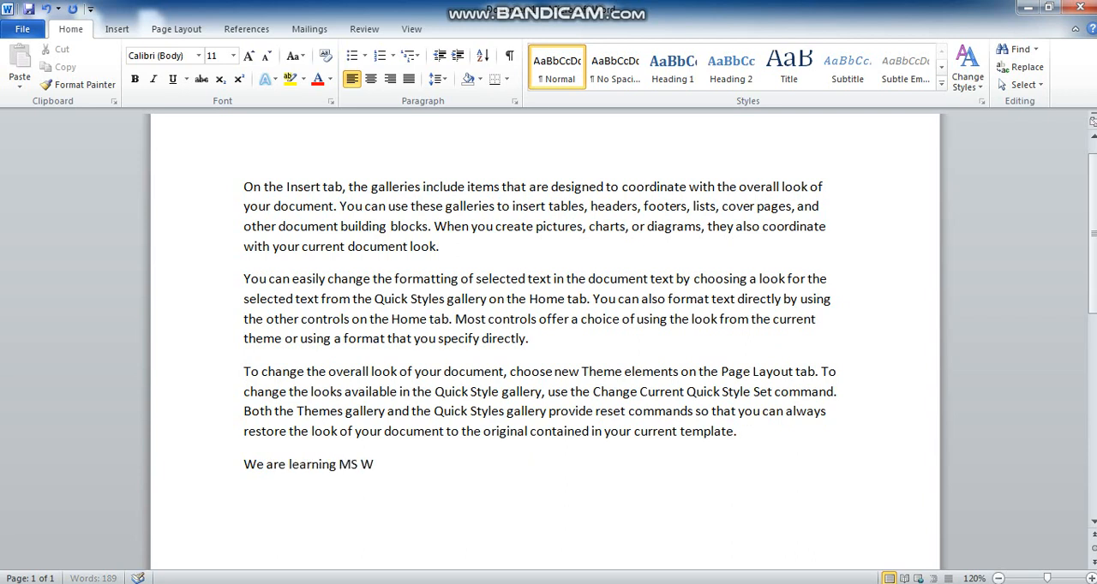
text(ord.)
Copy the "We are learning MS Word." sentence repeatedly to fill about four lines, and start a new empty paragraph below
key(Home)
key(shift+Down)
key(shift+Left)
key(ctrl+c)
key(ctrl+v)
key(ctrl+v)
key(ctrl+v)
key(ctrl+v)
key(ctrl+v)
key(ctrl+v)
key(ctrl+v)
key(ctrl+v)
key(ctrl+v)
key(ctrl+v)
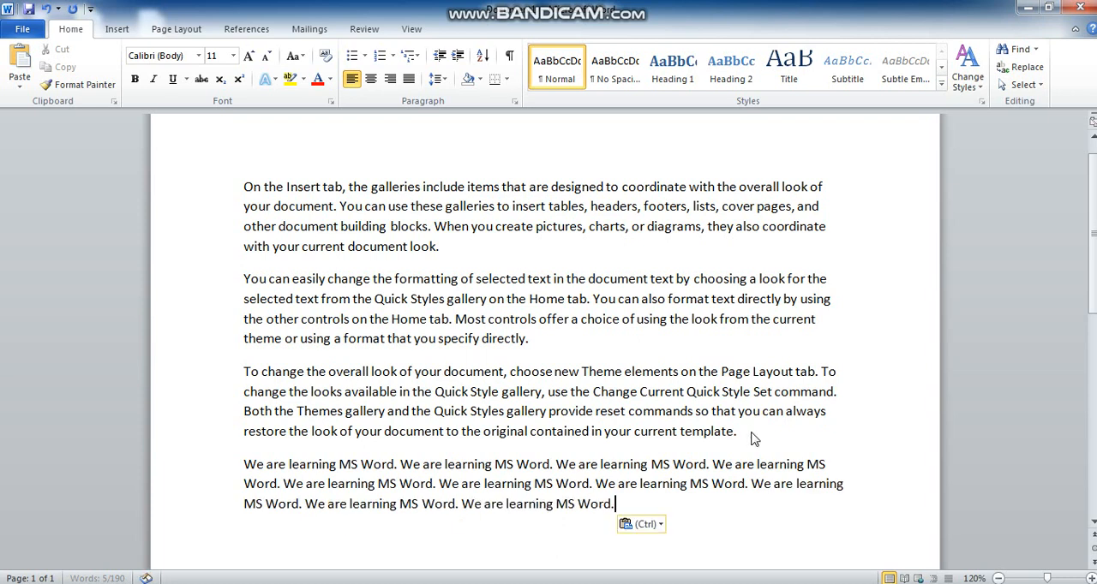
key(ctrl+v)
key(ctrl+v)
key(ctrl+v)
key(ctrl+v)
key(ctrl+v)
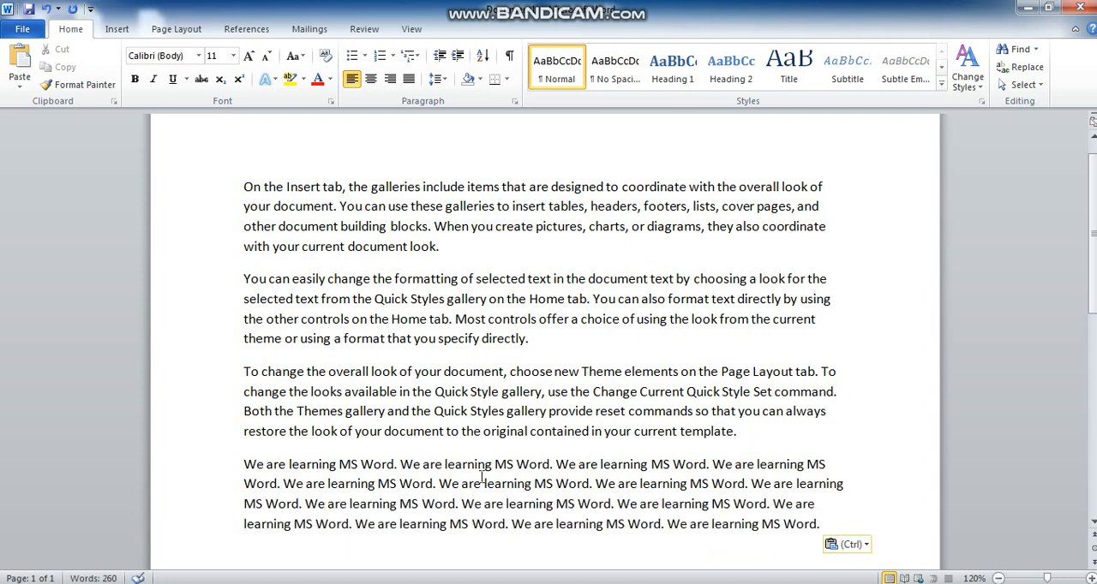
scroll(482, 477, down, 1)
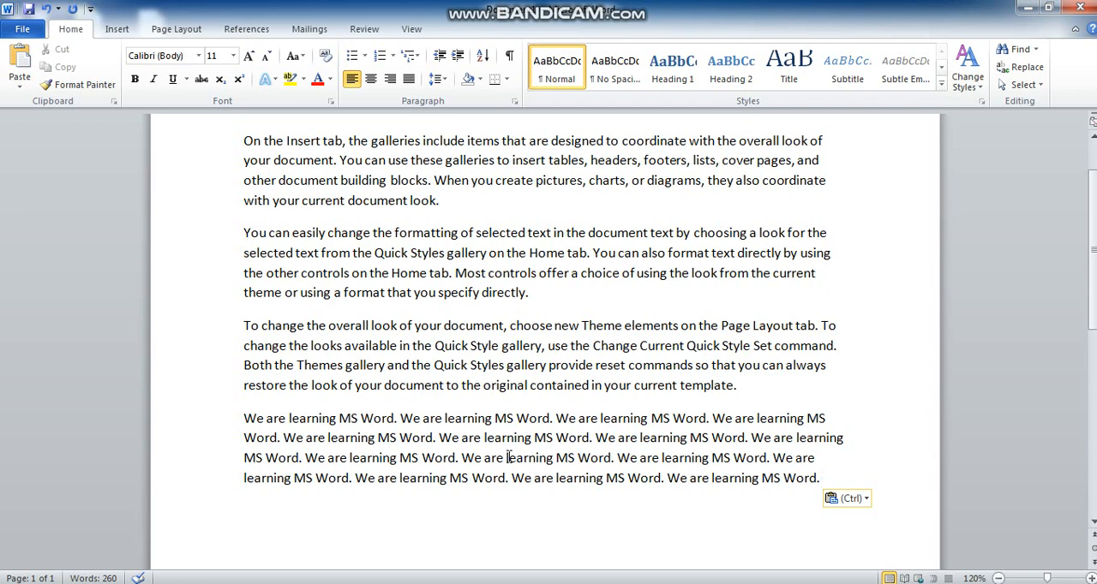
key(Return)
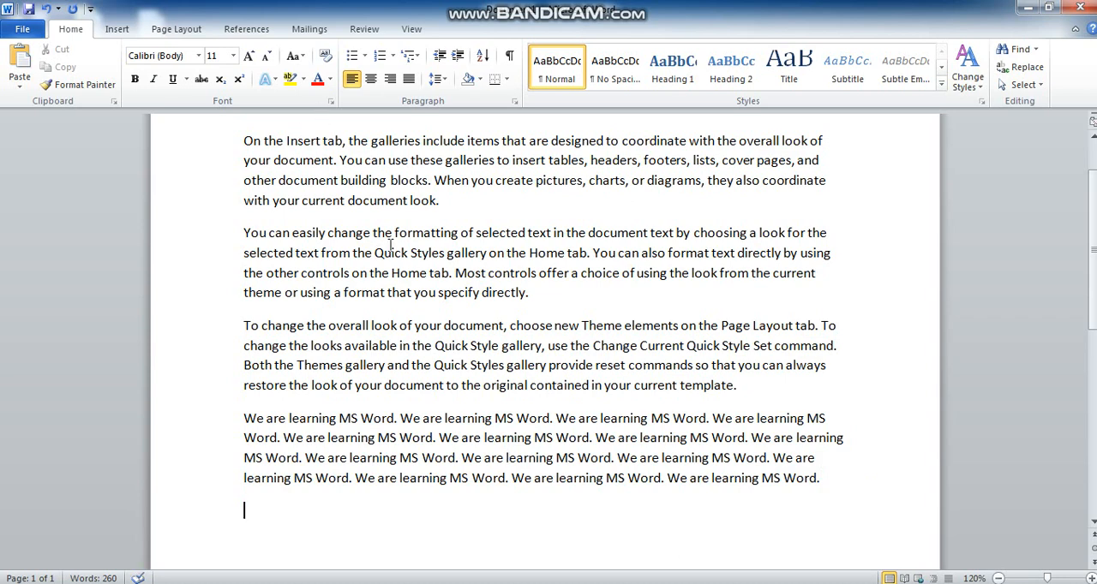
Turn on Track Changes for the document
click(363, 29)
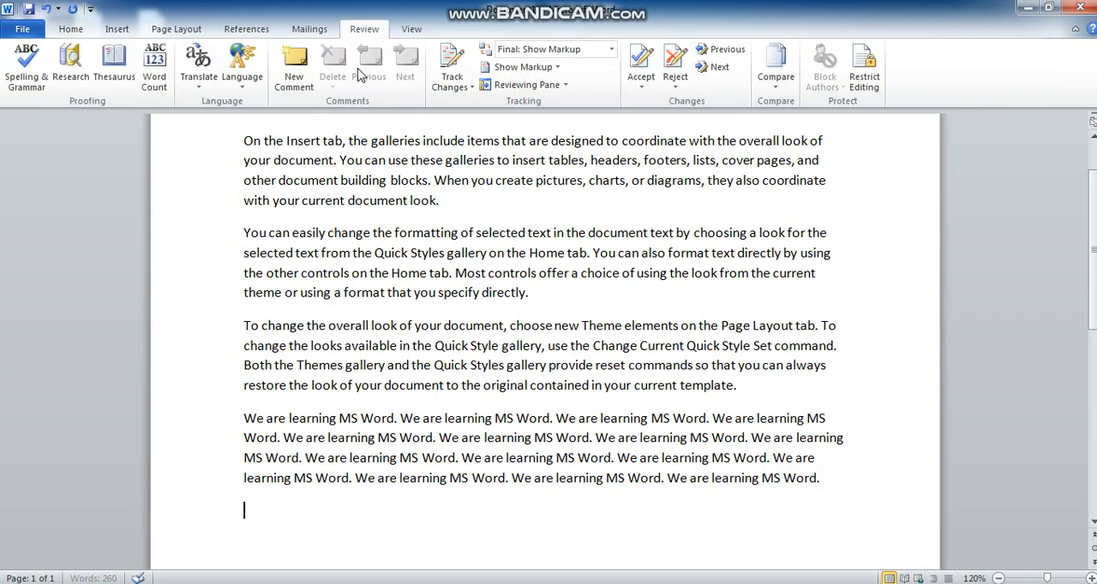
click(470, 88)
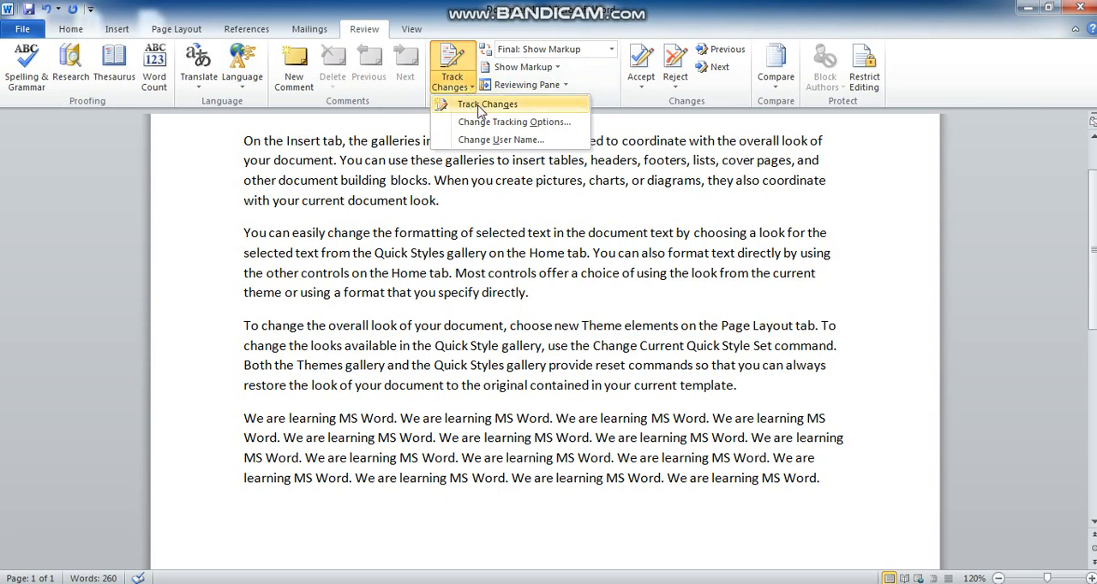
click(480, 106)
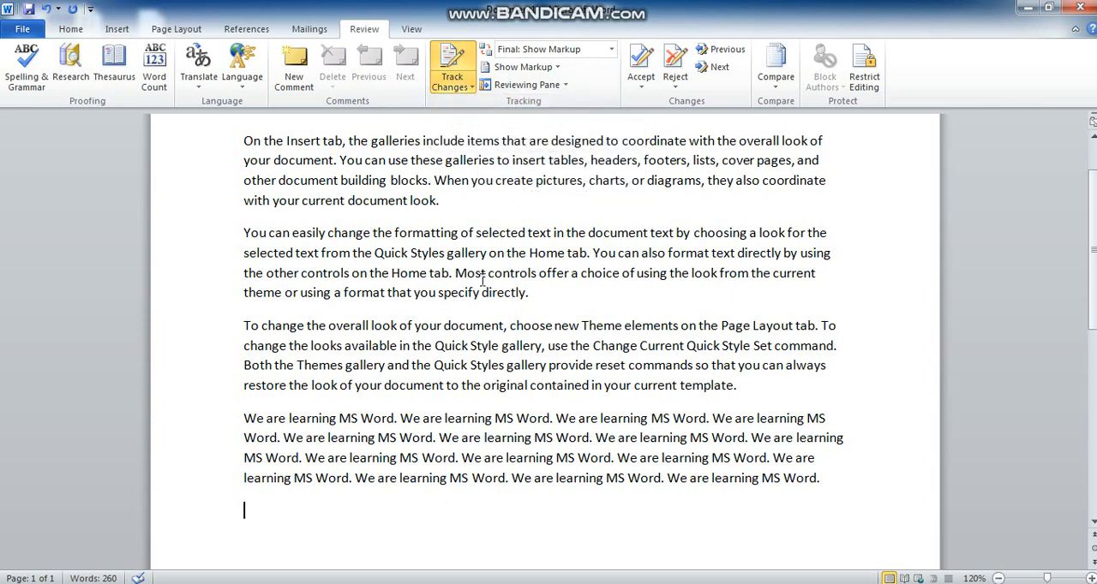
Enter the sentence "We are studying MS Word." in the empty last paragraph as a tracked insertion
scroll(483, 280, down, 2)
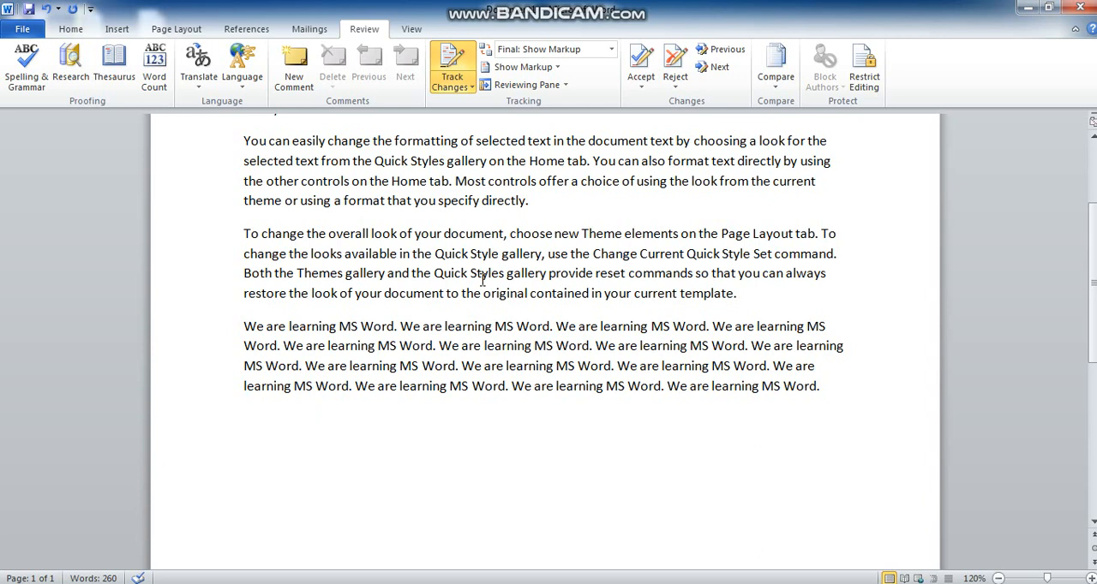
text(We are )
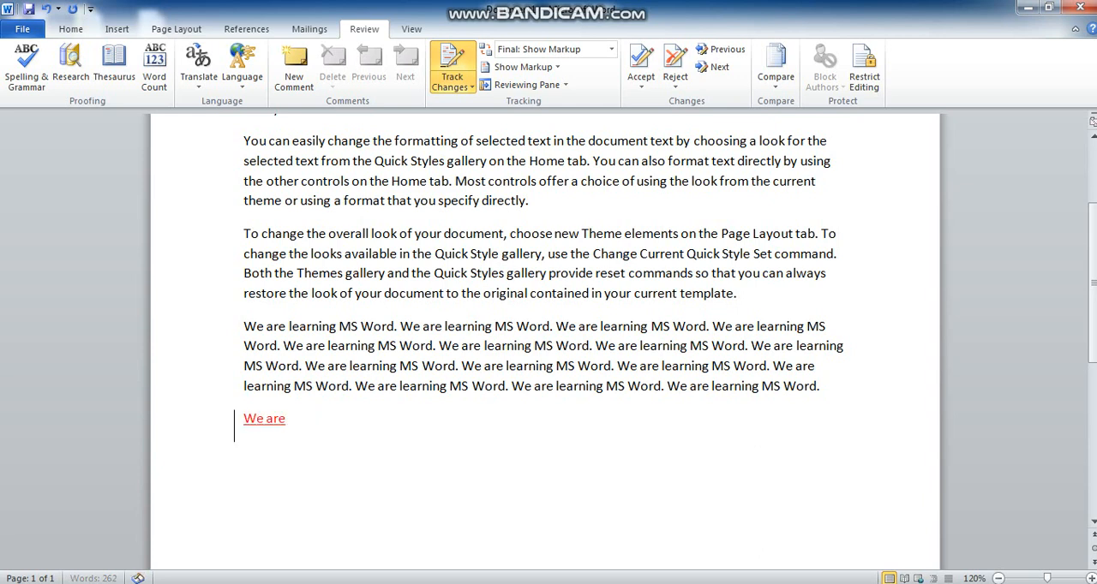
text(studying MS )
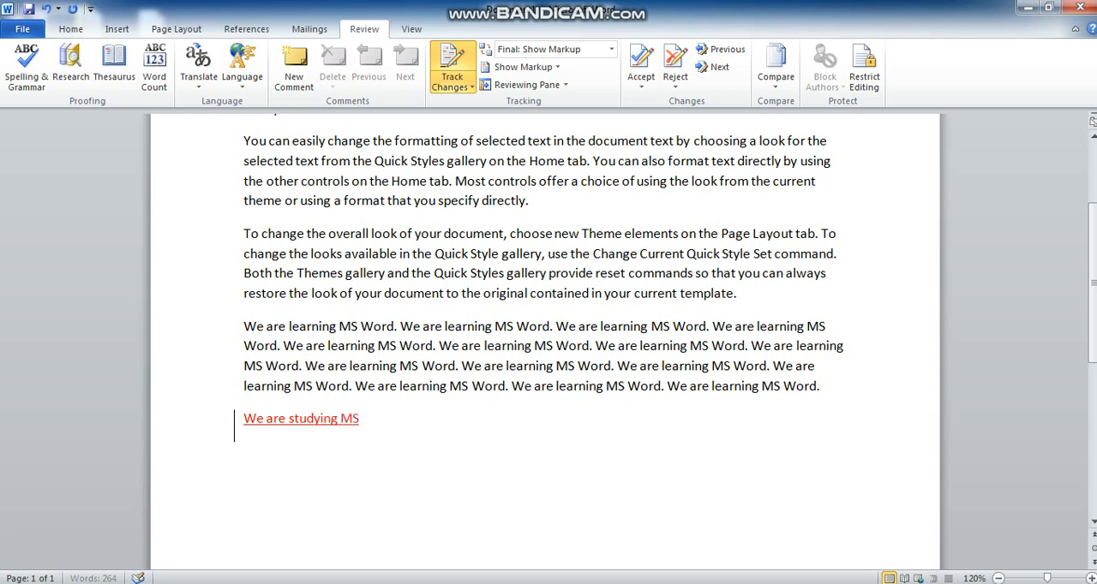
text(Word.)
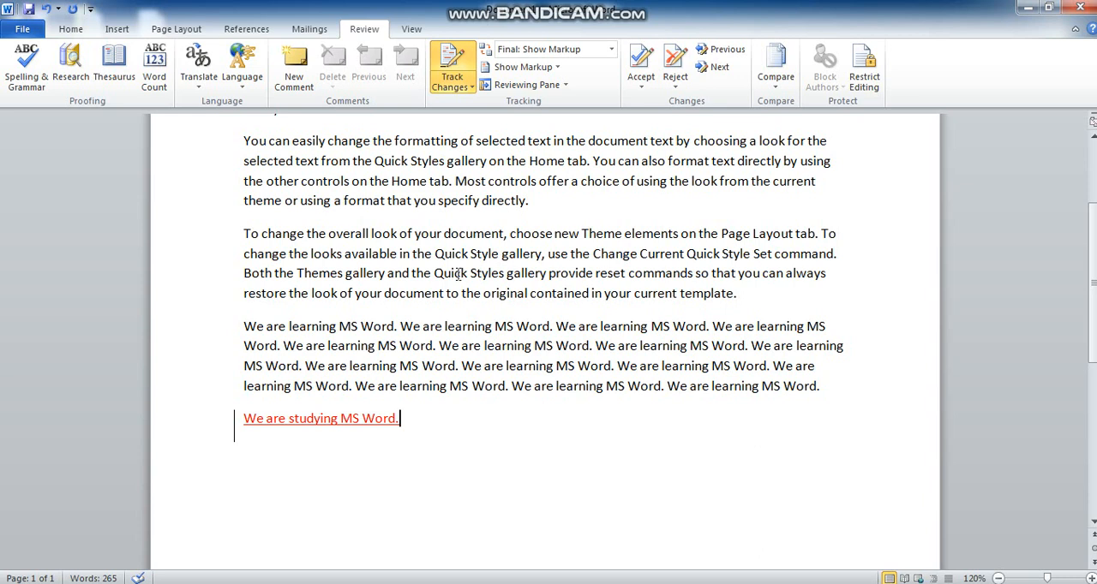
Copy the "We are studying MS Word." sentence repeatedly within its paragraph to fill about seven lines
mouse_move(247, 418)
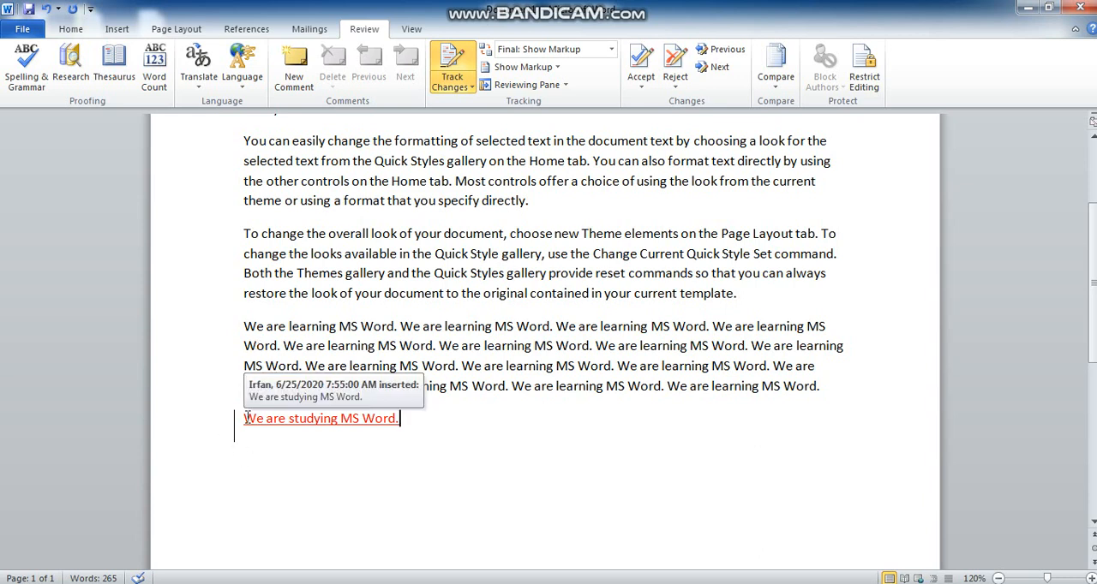
click(247, 418)
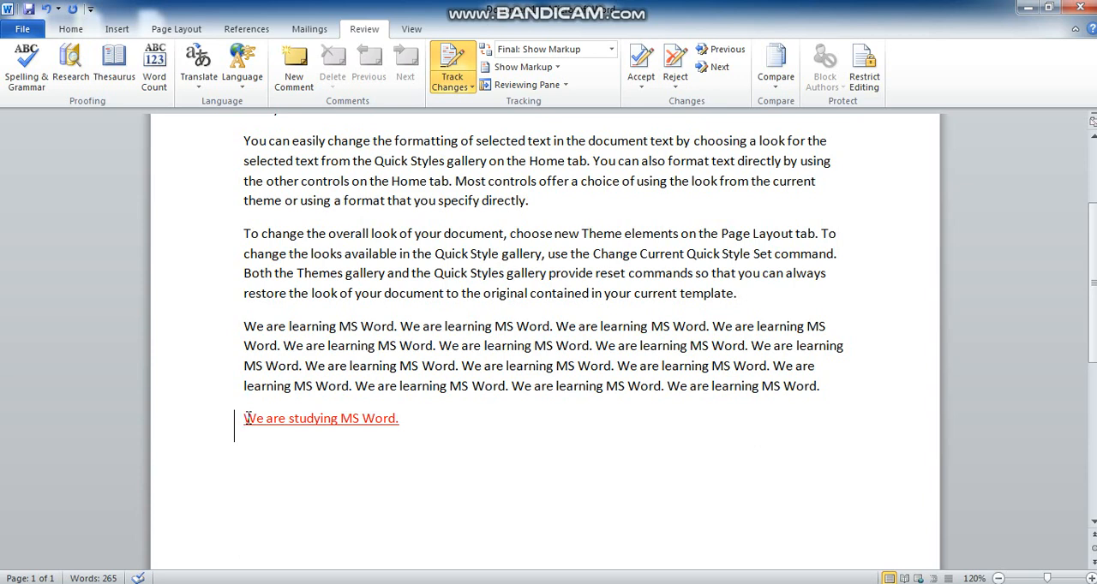
triple_click(246, 418)
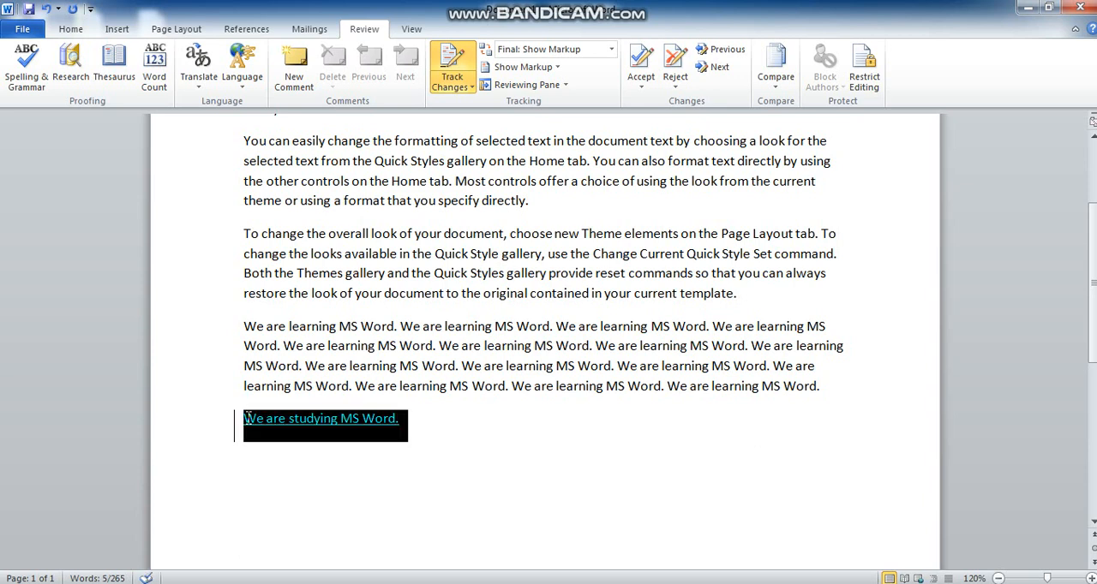
key(ctrl+c)
key(ctrl+v)
key(ctrl+v)
key(ctrl+v)
key(ctrl+v)
key(ctrl+v)
key(ctrl+v)
key(ctrl+v)
key(ctrl+v)
key(ctrl+v)
key(ctrl+v)
key(ctrl+v)
key(ctrl+v)
key(ctrl+v)
key(ctrl+v)
key(ctrl+v)
key(ctrl+v)
key(ctrl+v)
key(ctrl+v)
key(ctrl+v)
key(ctrl+v)
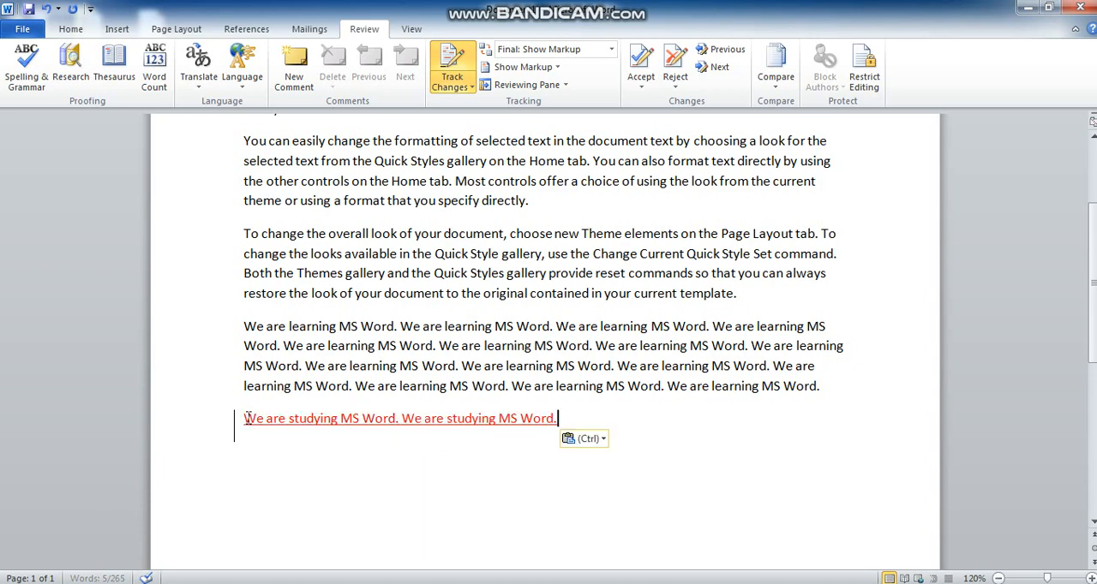
key(ctrl+v)
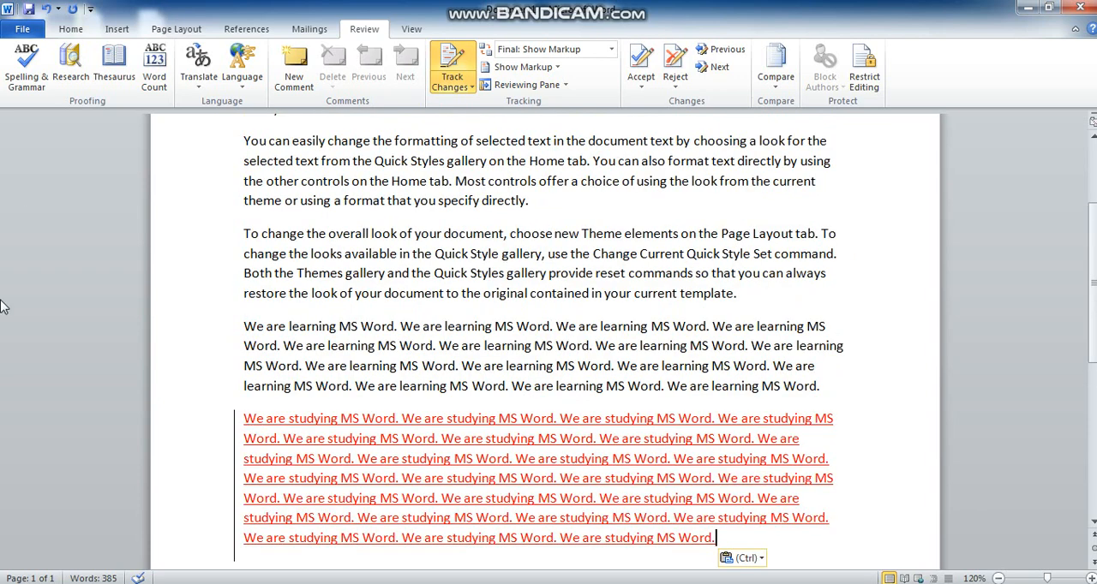
Delete the paragraph beginning "To change the overall look of your document" as a tracked change and view the deletion's details
drag(244, 233, 757, 305)
key(Delete)
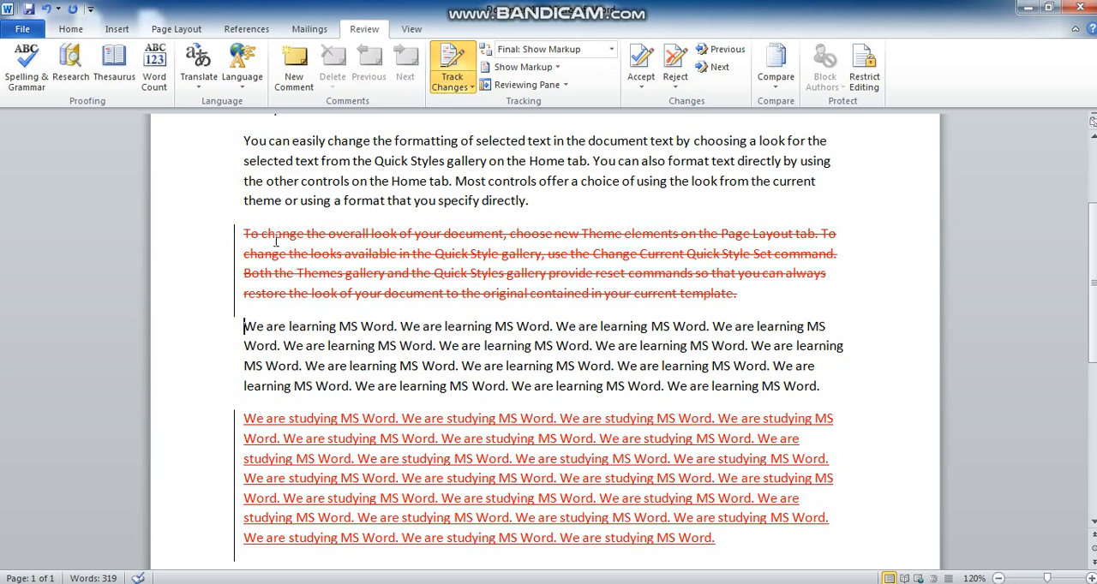
scroll(673, 249, down, 1)
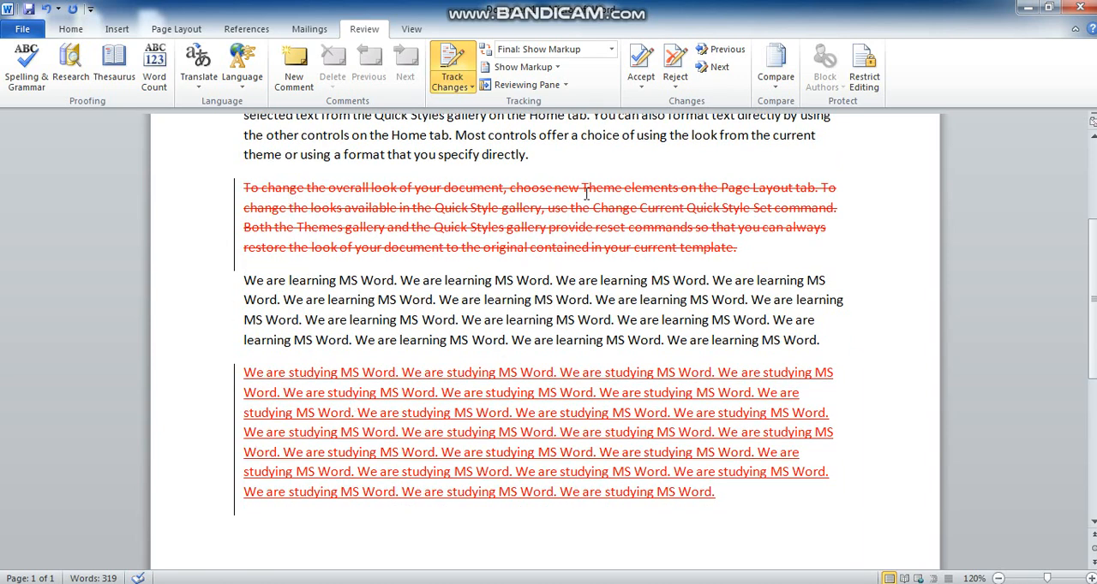
scroll(557, 222, up, 1)
scroll(514, 253, down, 1)
scroll(630, 472, up, 1)
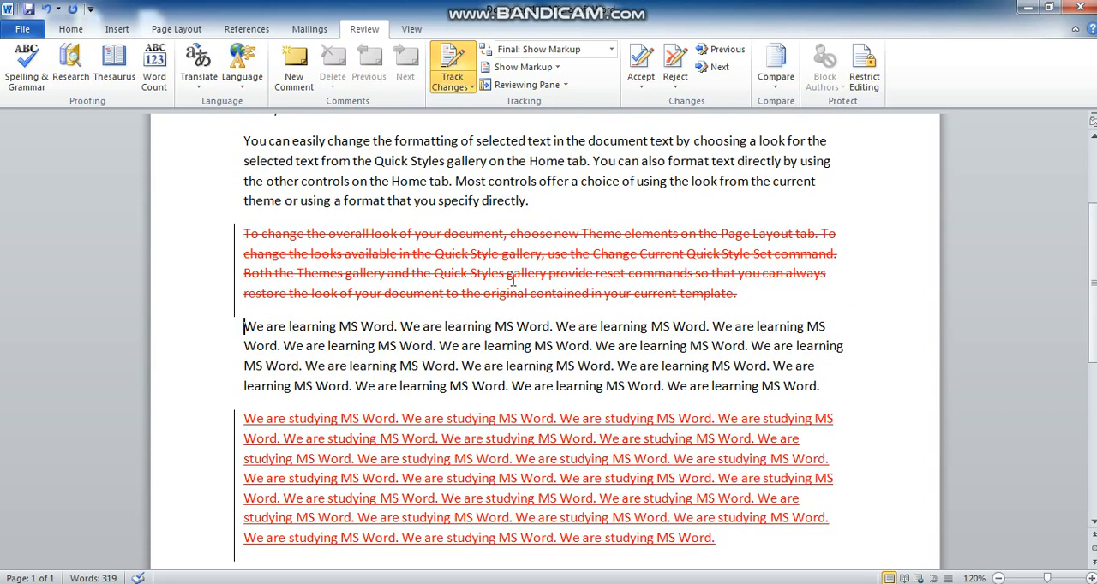
mouse_move(513, 281)
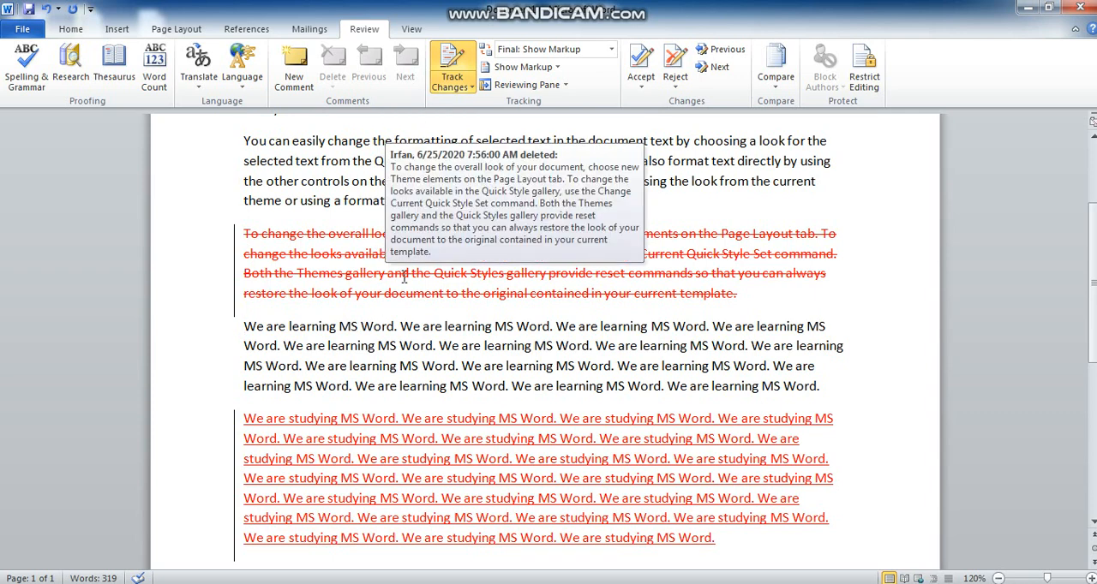
Start a new empty paragraph after the inserted "We are studying MS Word." text
scroll(404, 277, down, 2)
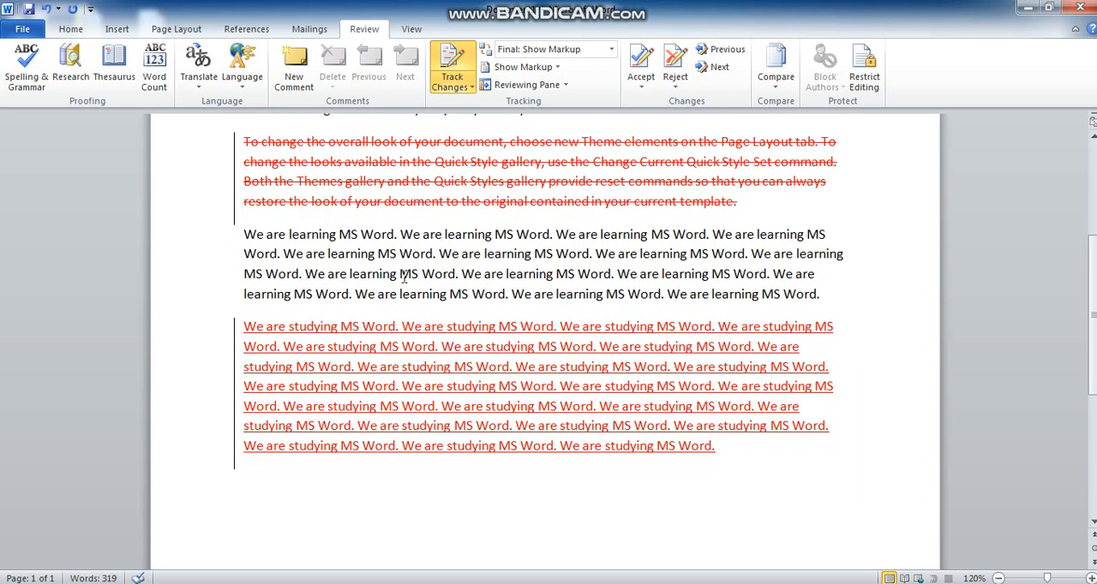
click(722, 455)
key(Return)
Look over the tracked deletion and insertion, and turn off Track Changes
scroll(696, 466, up, 4)
scroll(634, 470, down, 4)
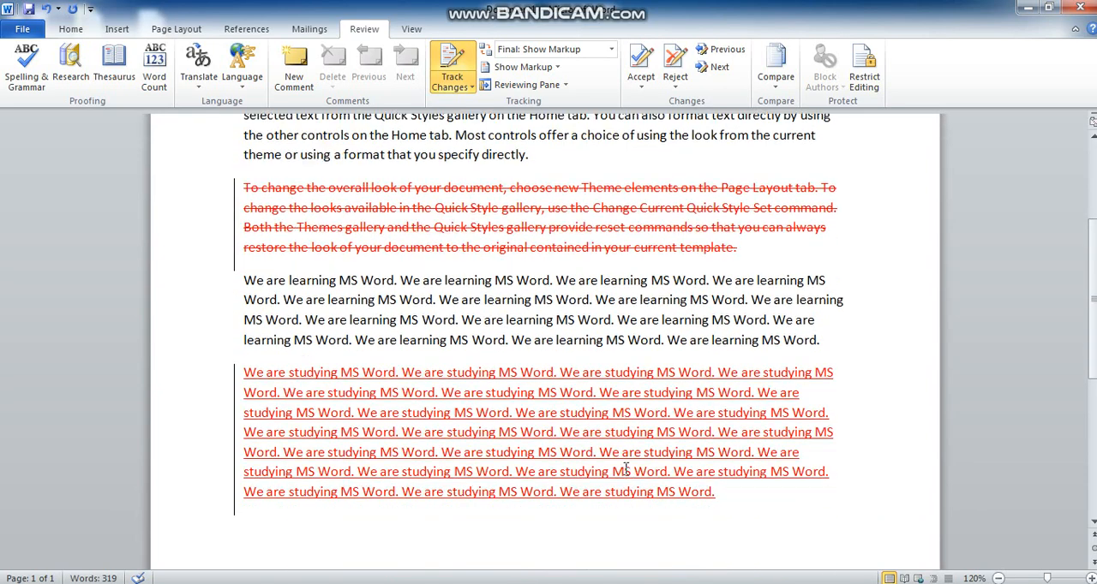
scroll(554, 469, up, 2)
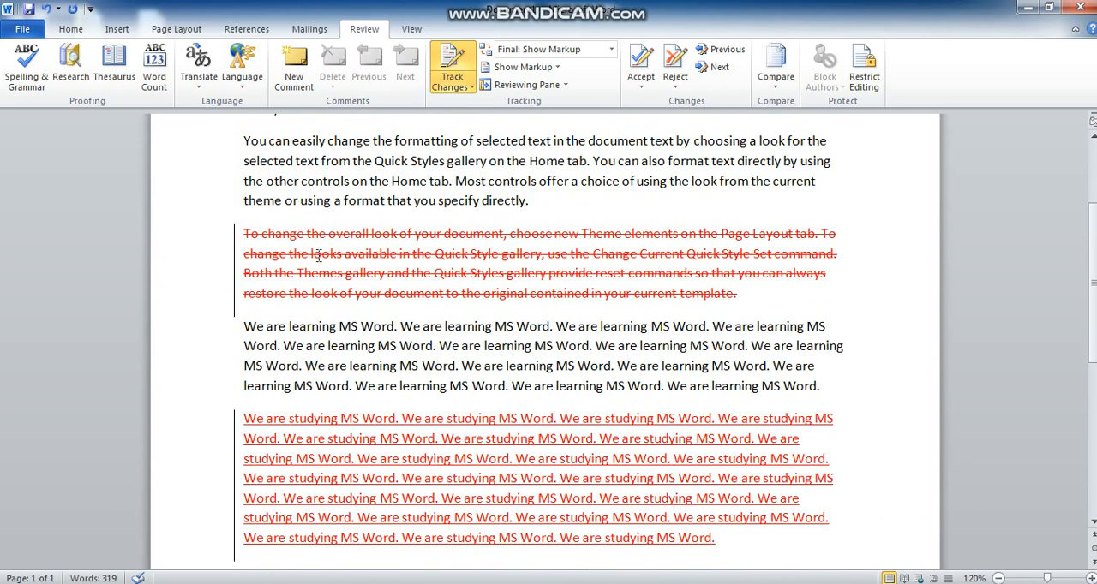
scroll(468, 257, down, 3)
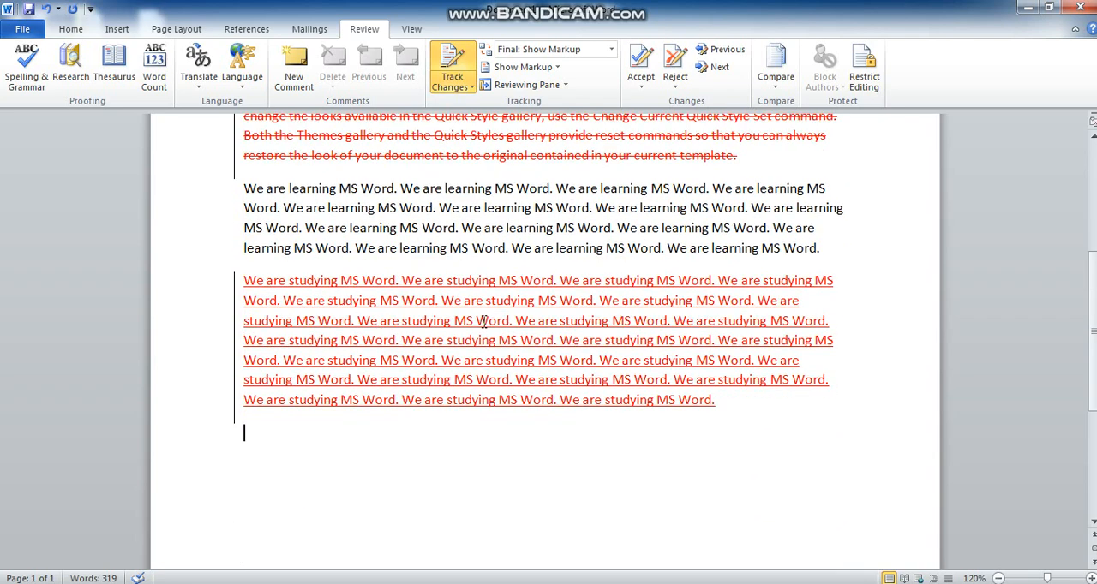
scroll(580, 398, up, 2)
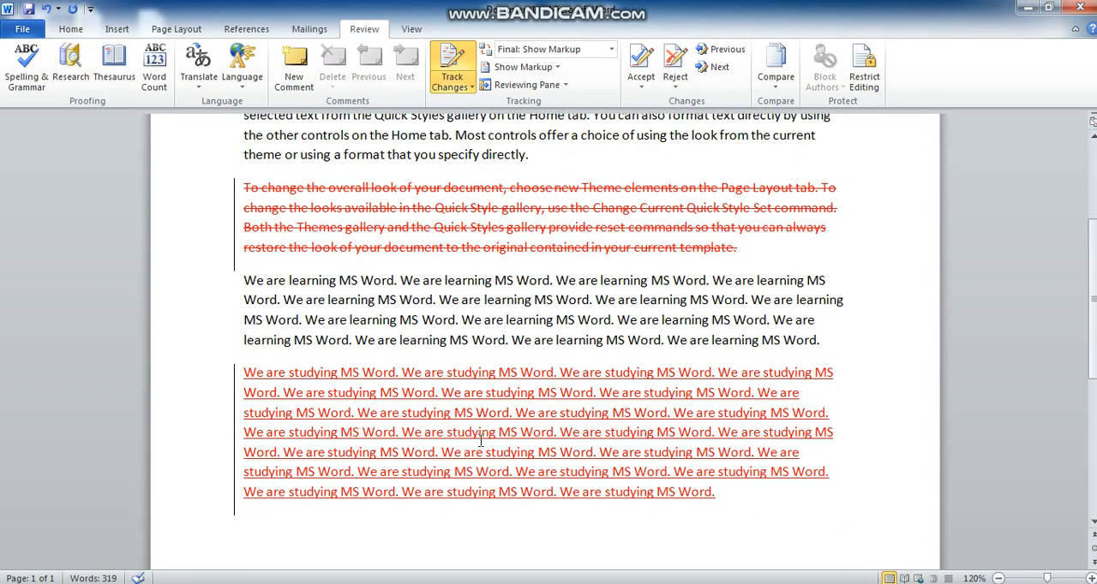
mouse_move(481, 396)
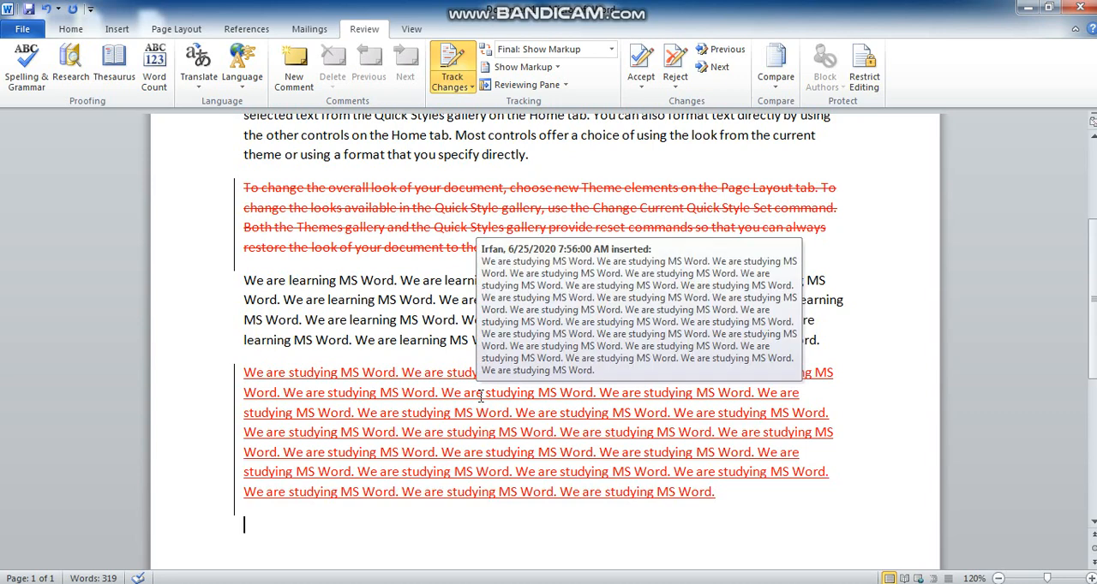
scroll(481, 396, down, 1)
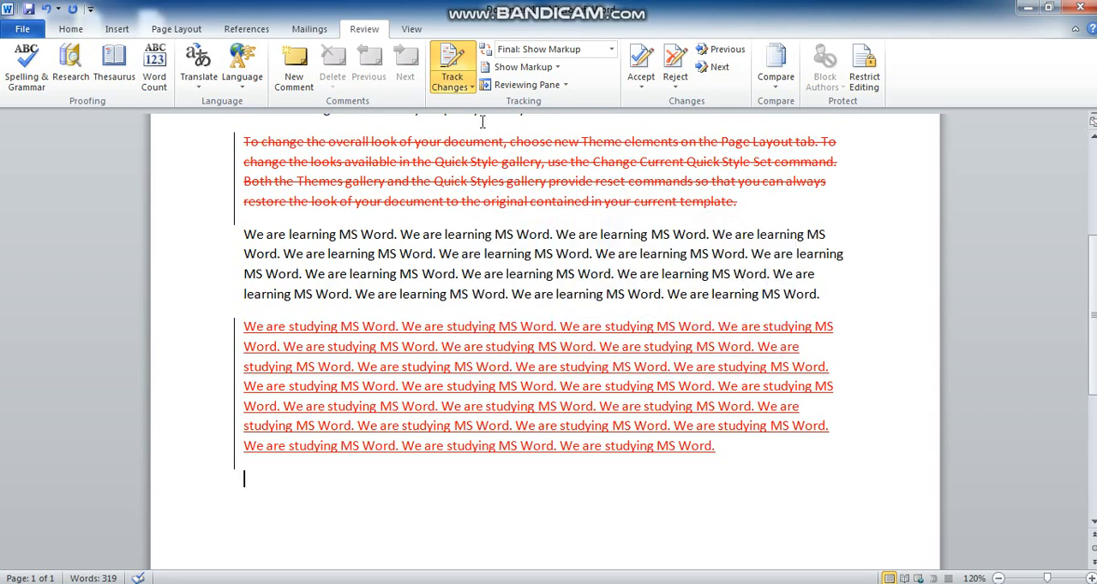
click(473, 89)
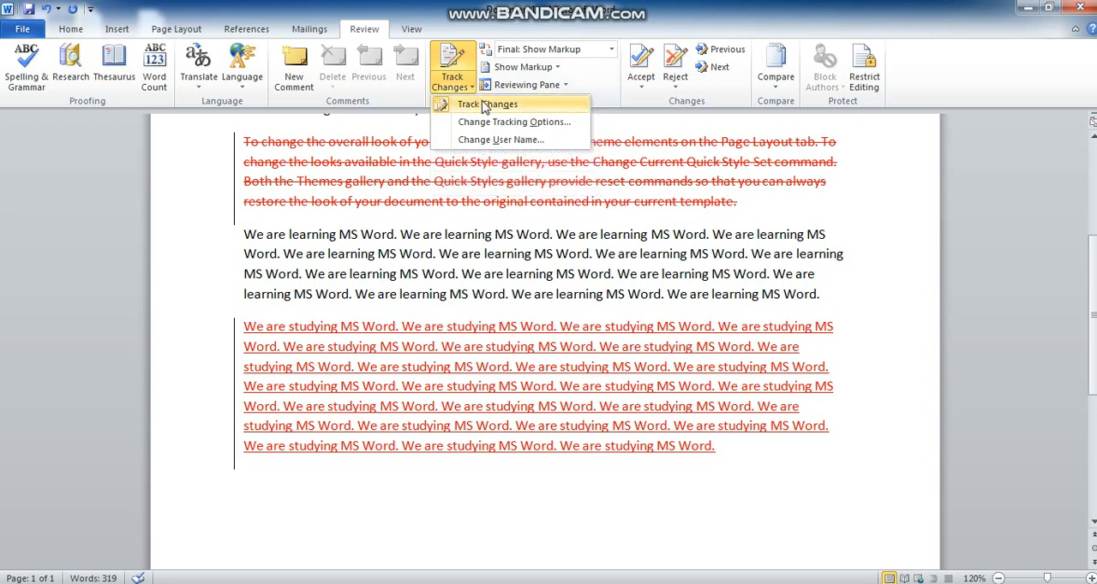
click(487, 106)
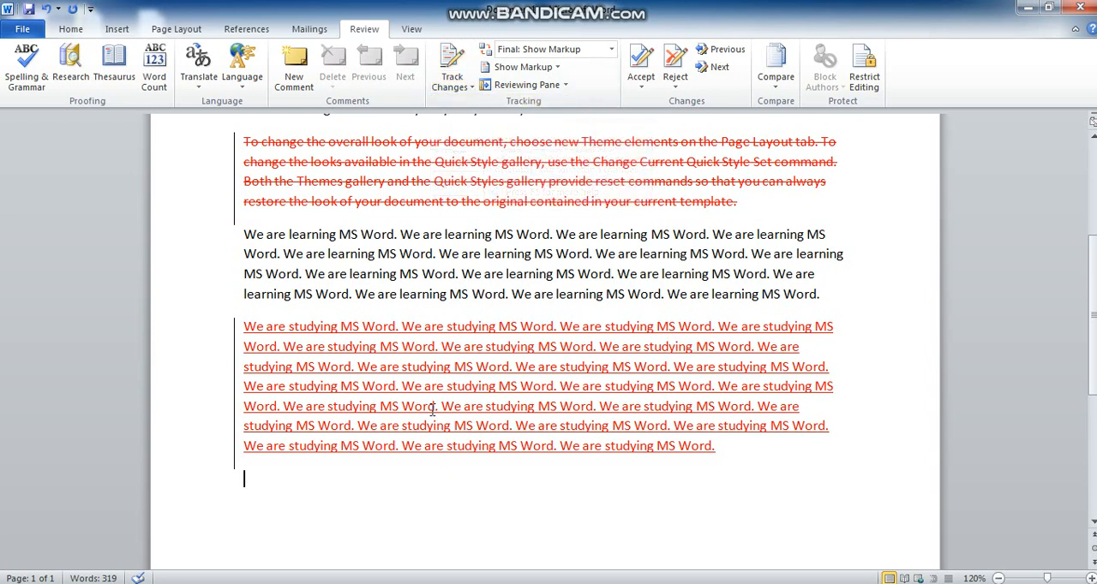
Enter the untracked sentence "We are learning MS Word." in the empty paragraph below the tracked insertion
scroll(439, 341, down, 2)
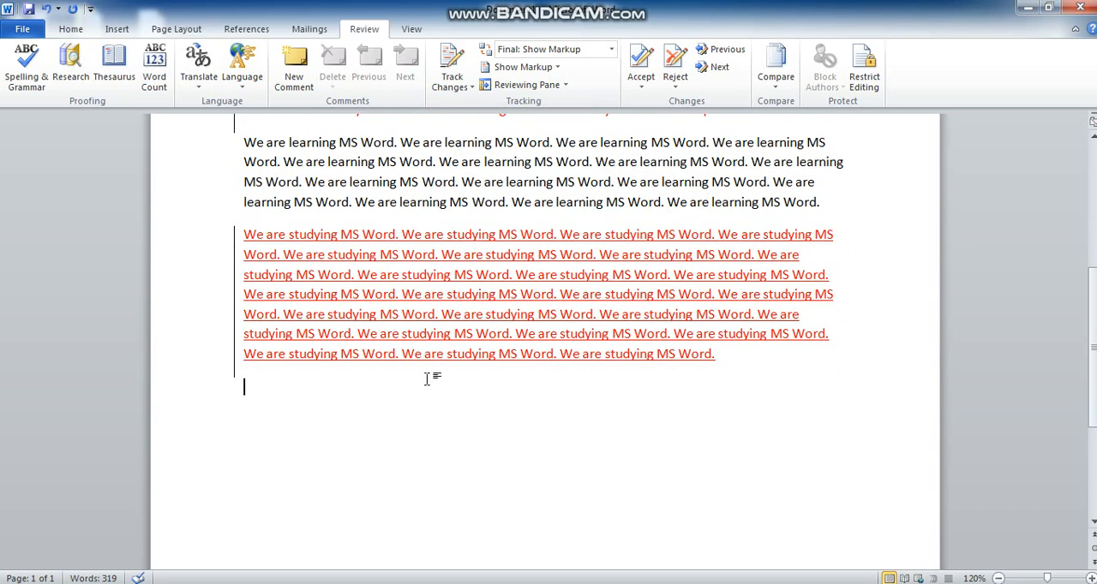
text(We are learning MS Word.)
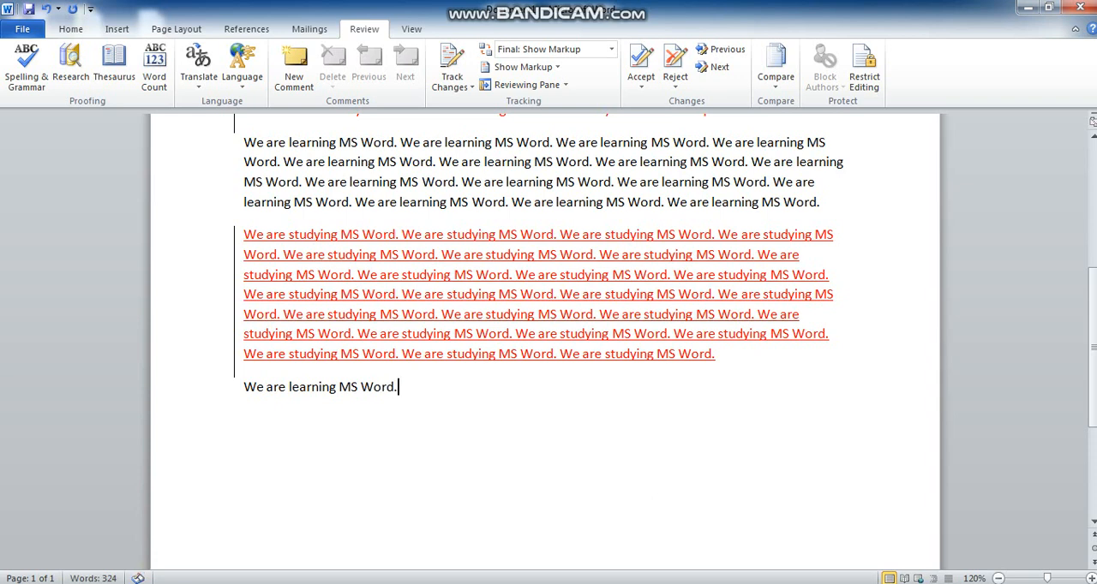
Copy the new "We are learning MS Word." sentence repeatedly within the last paragraph to fill about five lines
key(Home)
key(shift+Down)
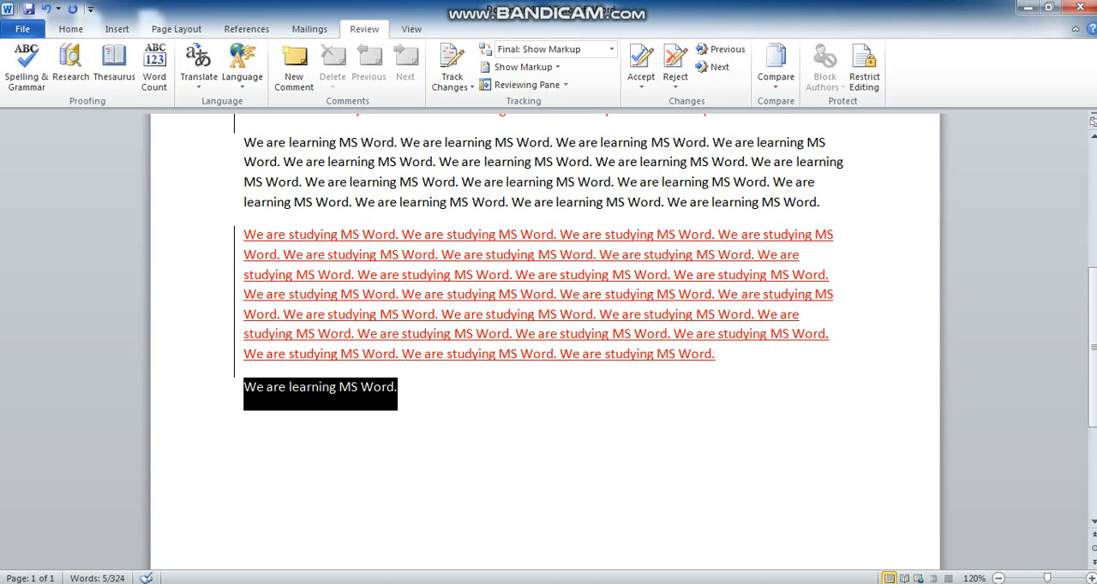
key(ctrl+v)
key(ctrl+v)
key(ctrl+v)
key(ctrl+v)
key(ctrl+v)
key(ctrl+v)
key(ctrl+v)
key(ctrl+v)
key(ctrl+v)
key(ctrl+v)
key(ctrl+v)
key(ctrl+v)
key(ctrl+v)
key(ctrl+v)
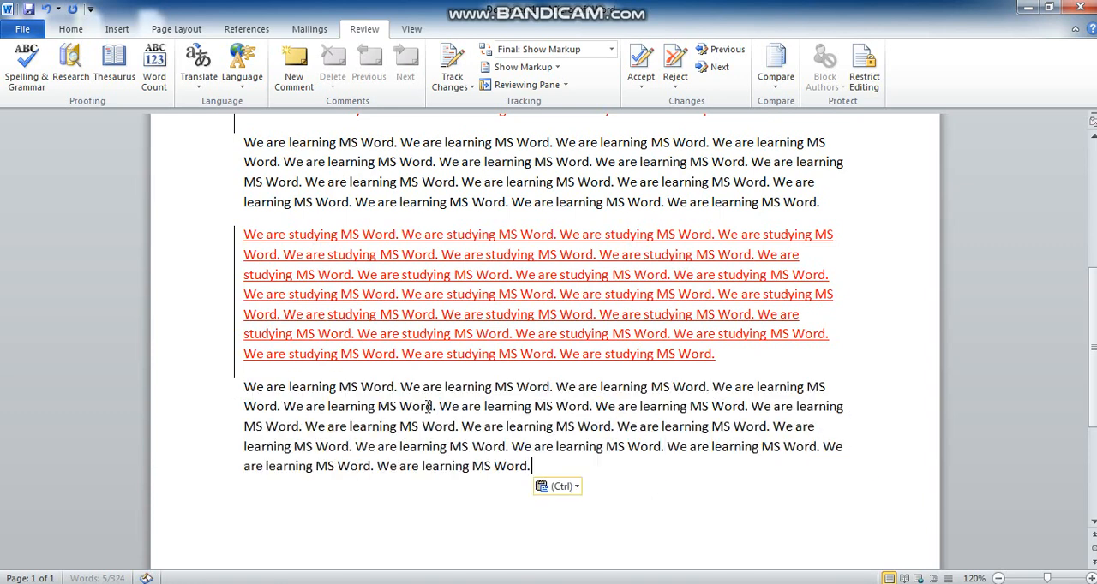
From the start of the document, go to the next tracked change, the deleted paragraph beginning "To change the overall look"
scroll(425, 368, up, 2)
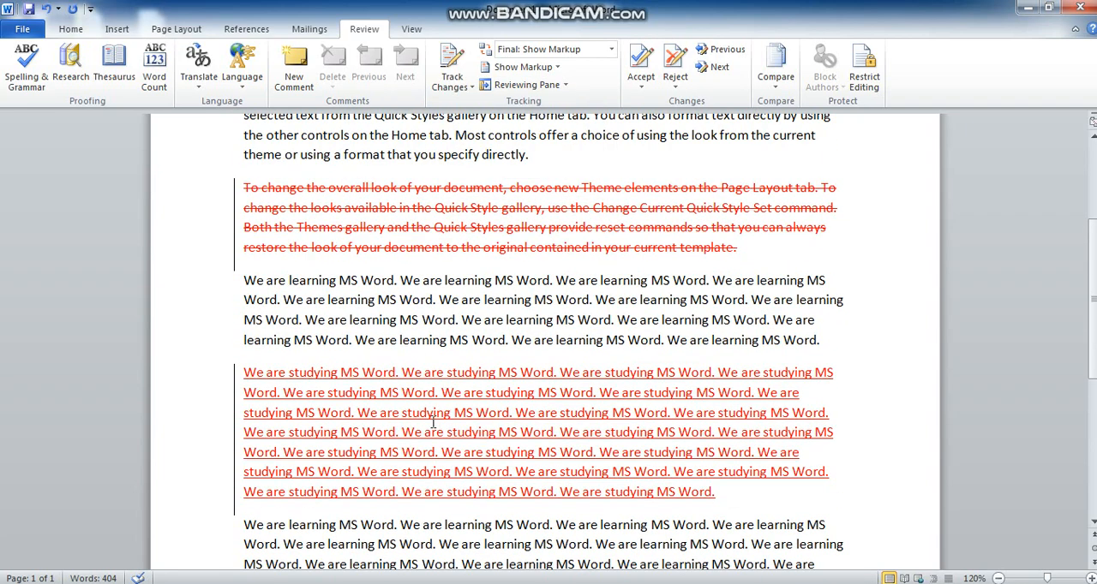
scroll(435, 424, up, 2)
scroll(430, 405, up, 2)
click(244, 225)
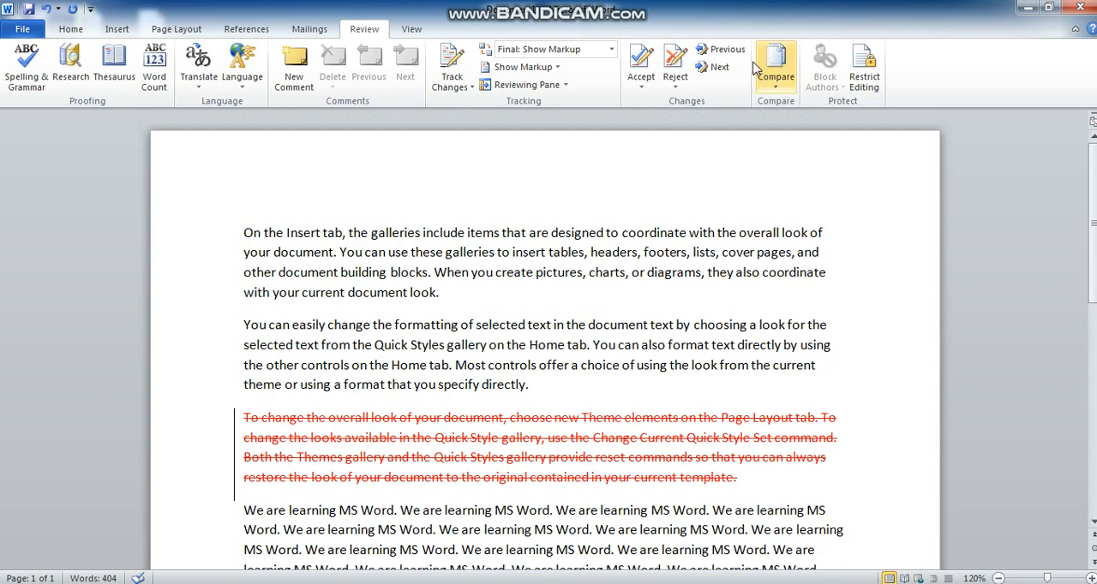
click(719, 68)
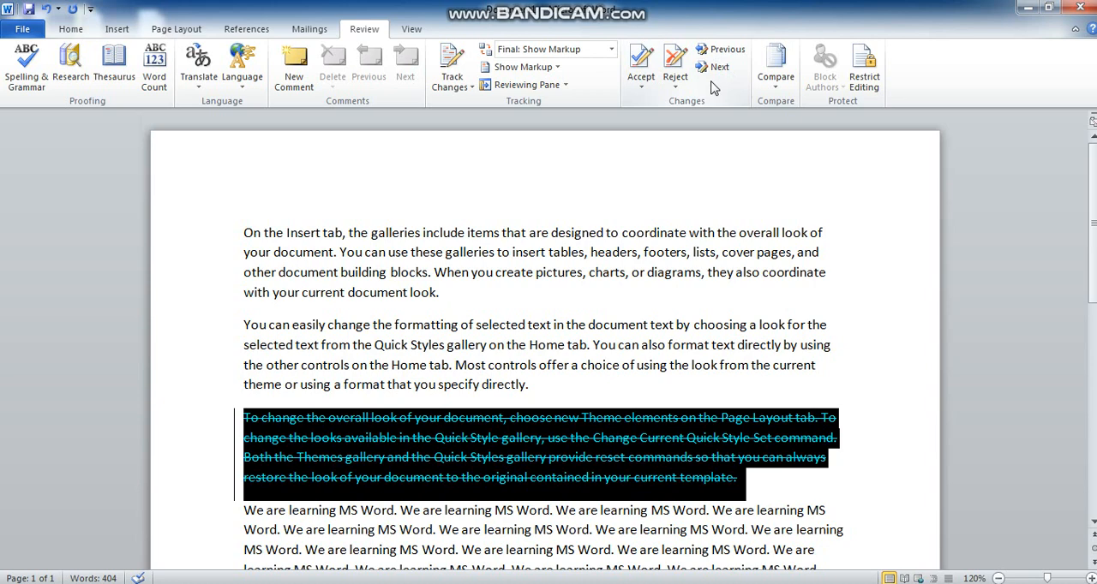
Reject the tracked deletion of the "To change the overall look of your document" paragraph and check its text
scroll(710, 88, down, 1)
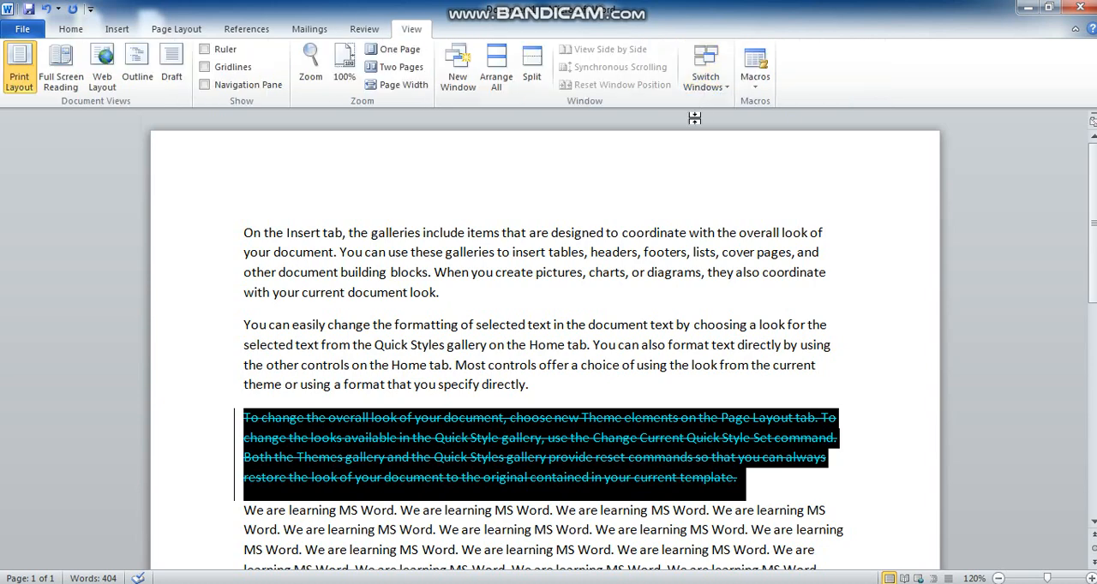
click(361, 32)
scroll(308, 445, down, 1)
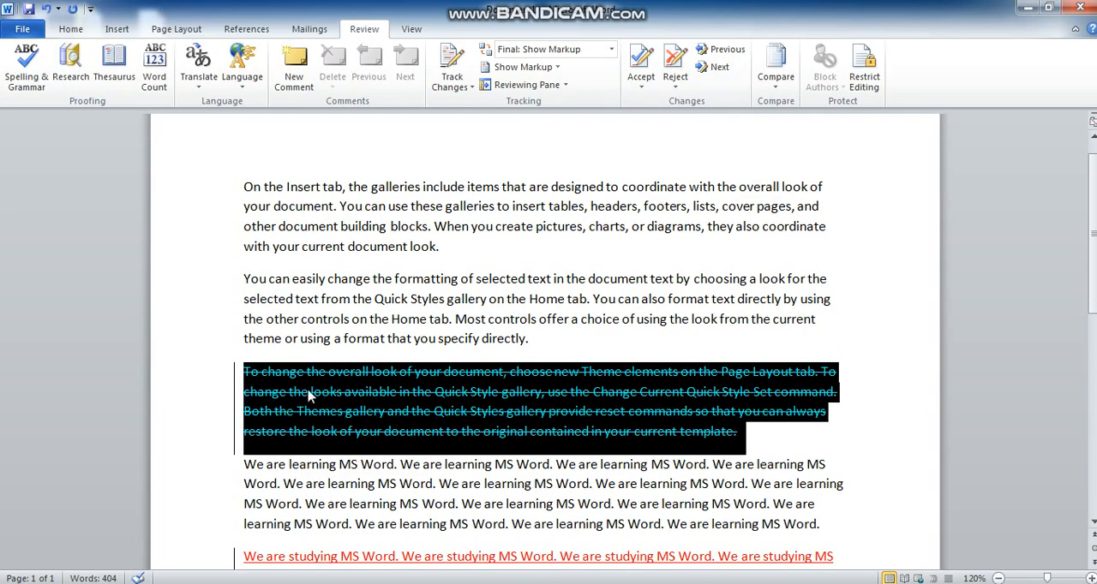
scroll(310, 400, down, 1)
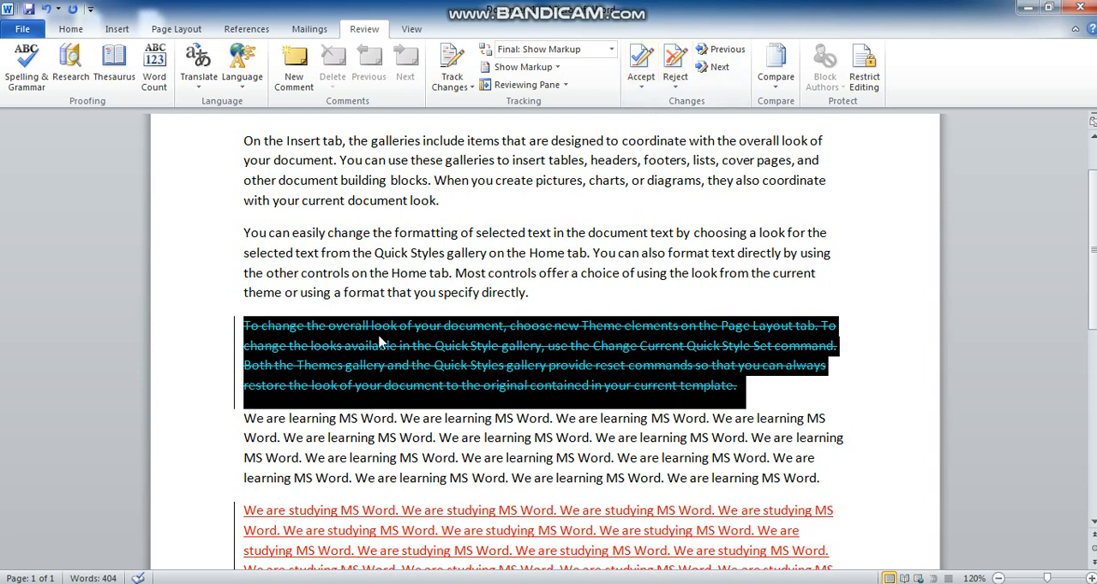
mouse_move(373, 341)
mouse_move(586, 351)
mouse_move(415, 345)
click(675, 77)
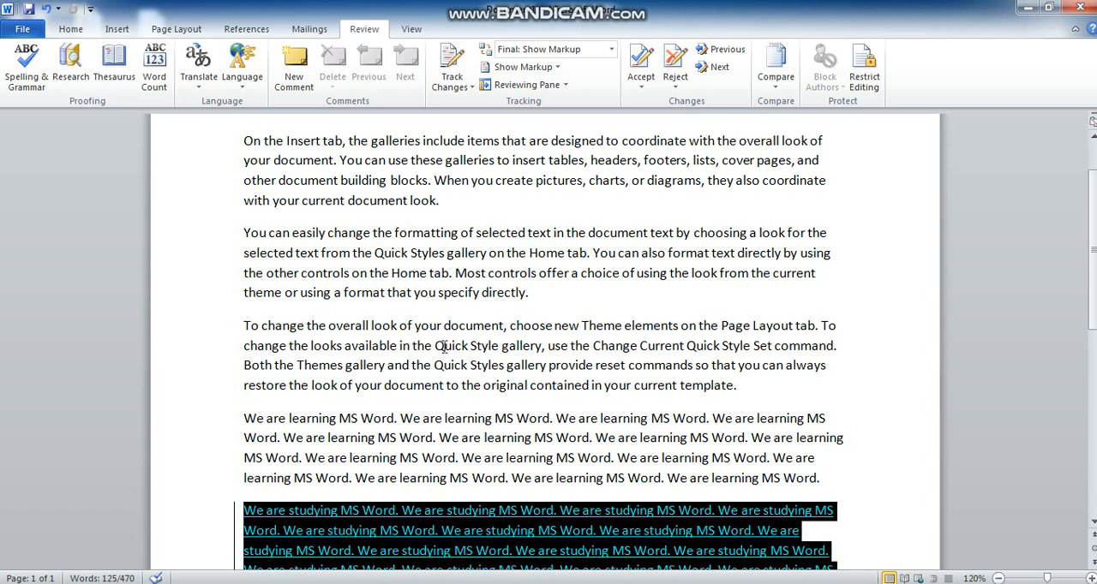
drag(244, 326, 471, 351)
click(555, 365)
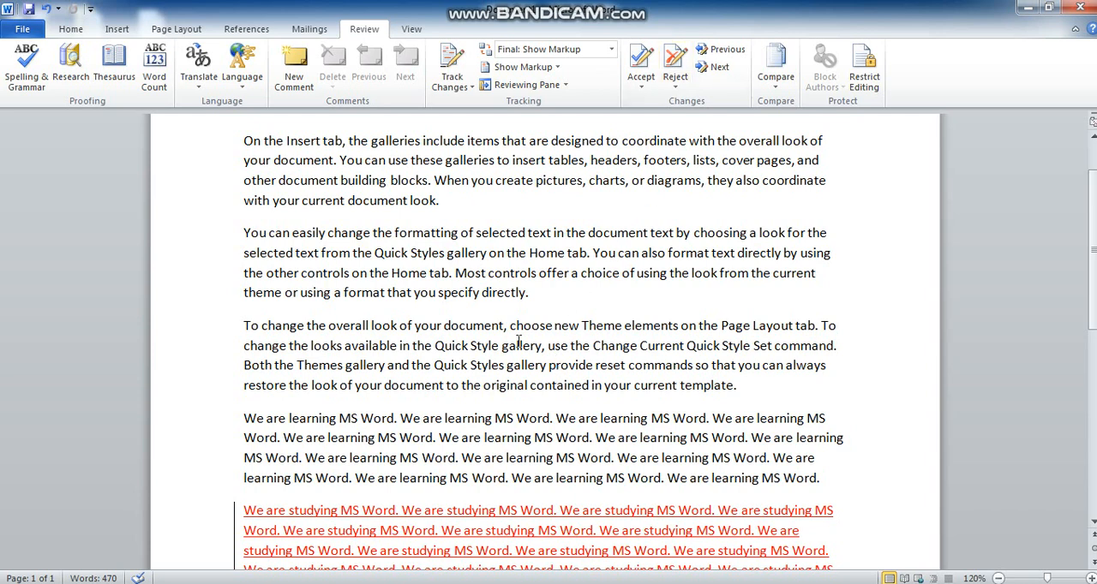
Go to the tracked insertion "We are studying MS Word." and accept it
scroll(517, 341, down, 3)
scroll(506, 326, down, 1)
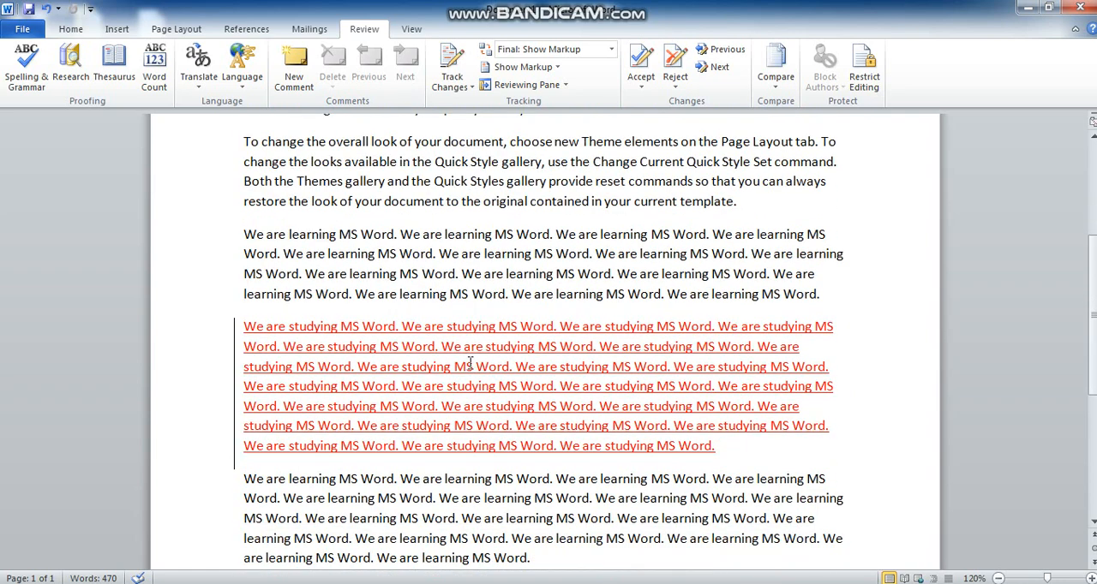
click(724, 69)
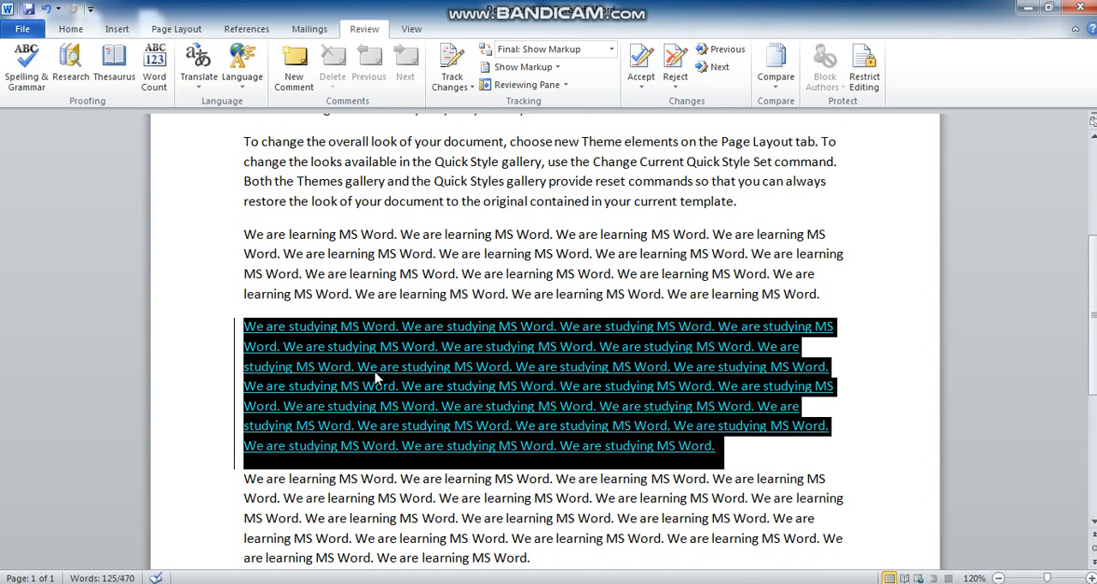
mouse_move(392, 380)
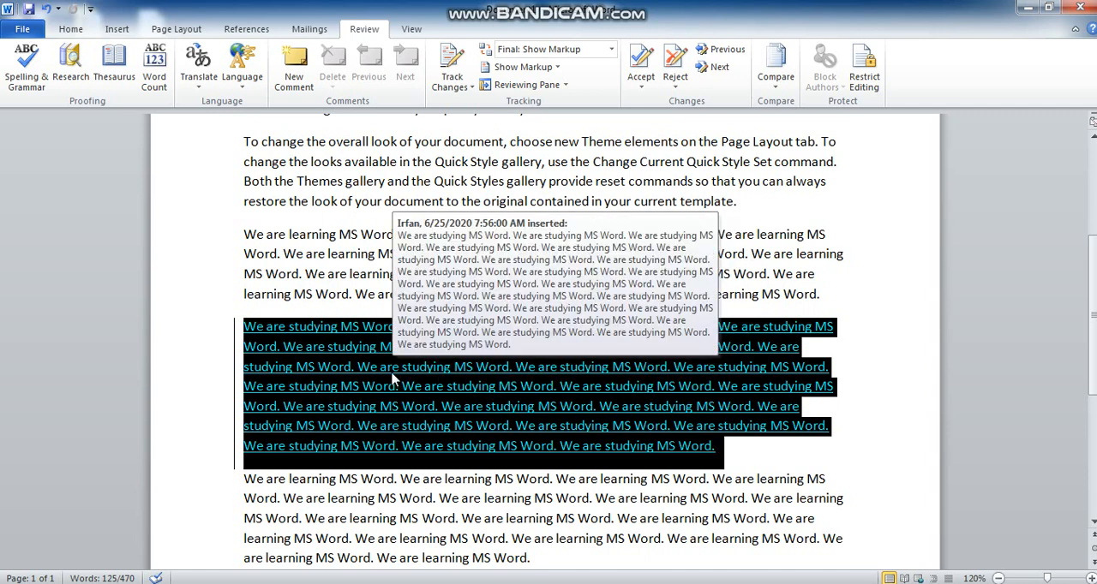
click(640, 69)
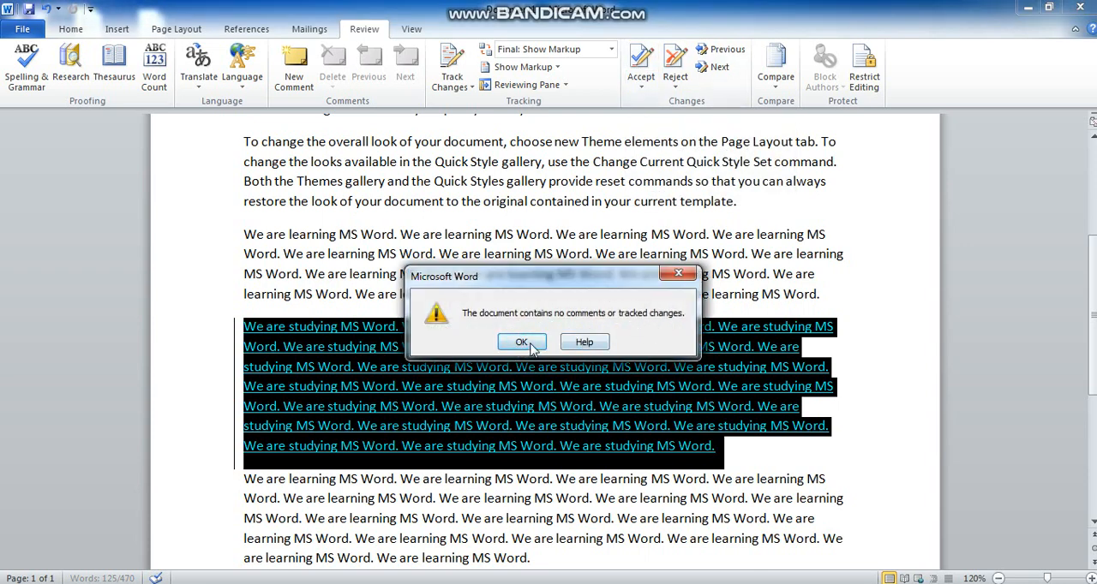
click(523, 342)
Examine the "We are studying MS Word." paragraph and the rest of the document for remaining change markup
click(300, 350)
drag(246, 325, 694, 428)
click(535, 394)
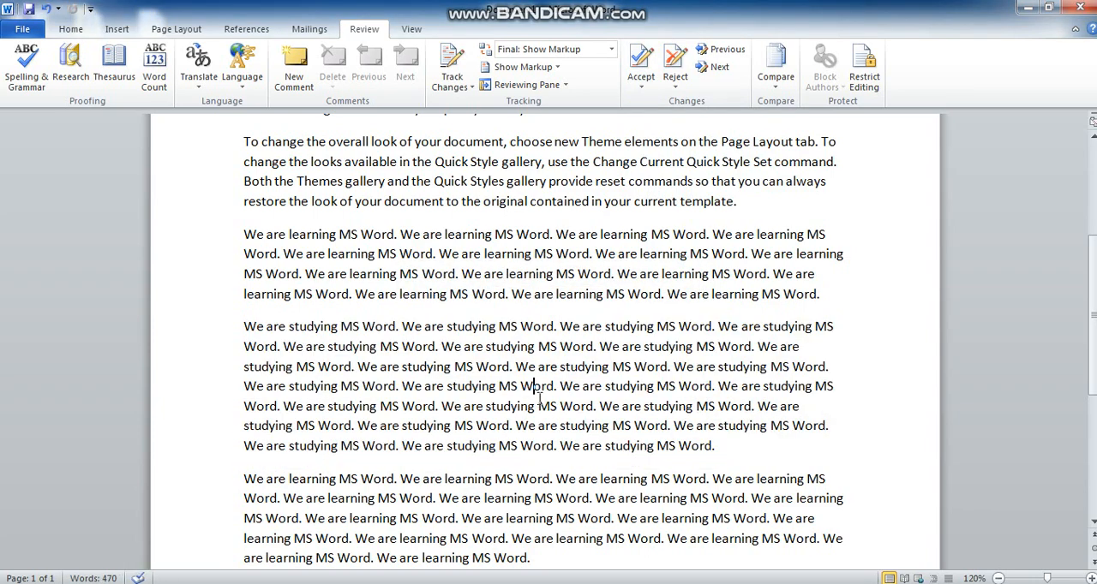
scroll(548, 402, down, 4)
scroll(558, 406, up, 9)
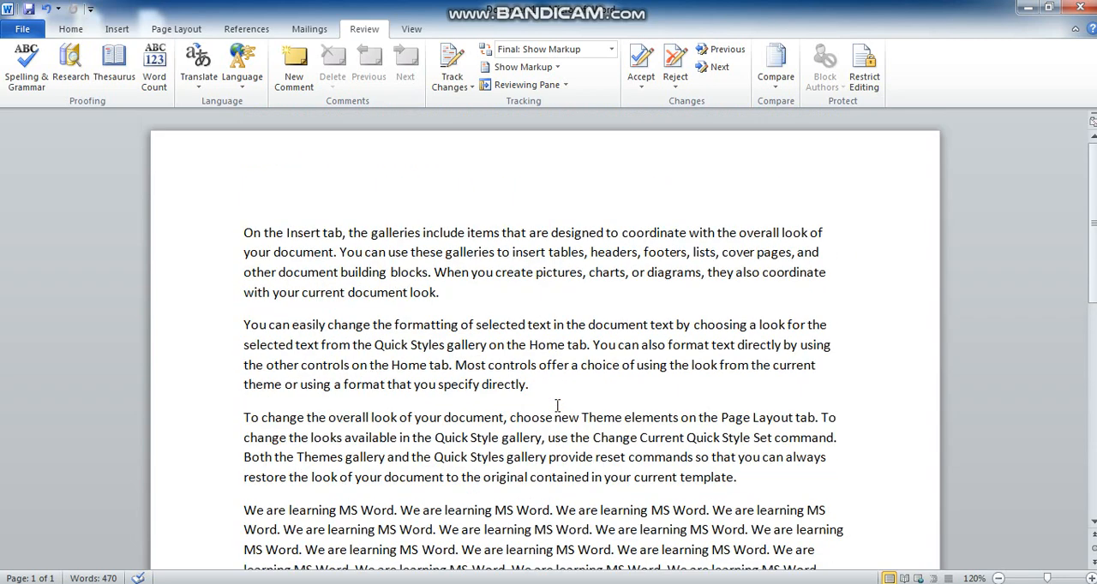
scroll(557, 405, down, 4)
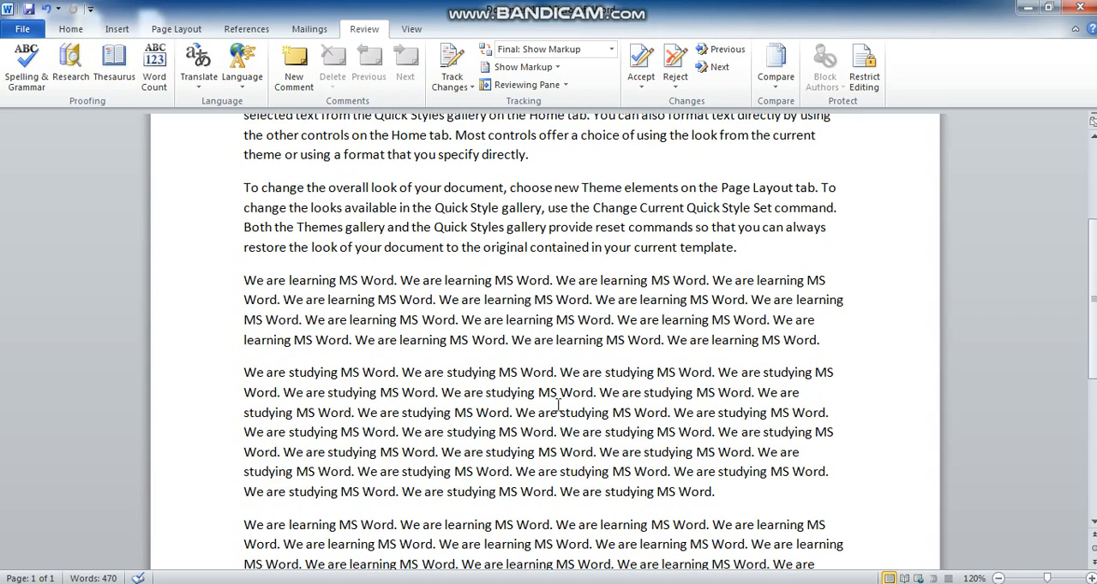